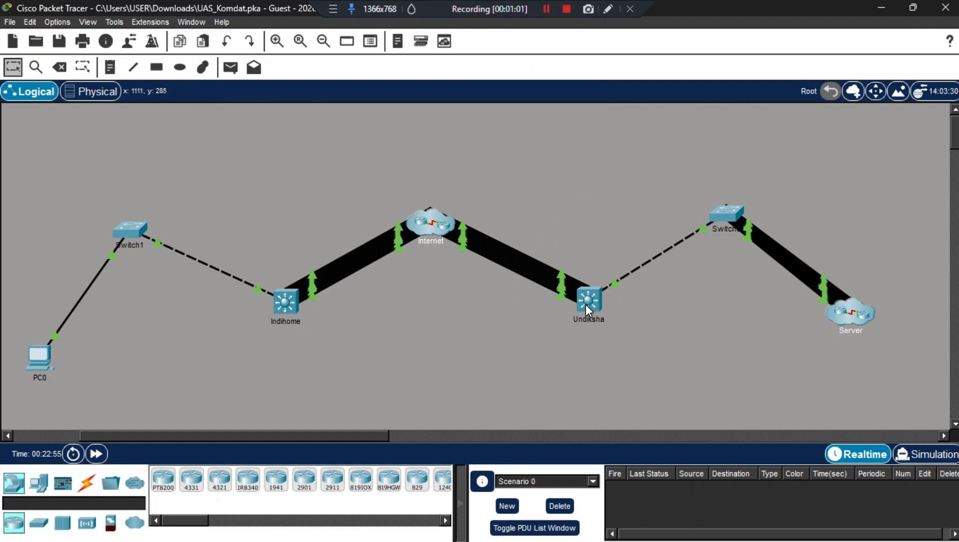
{"action": "mouse_move", "coordinate": [587, 307]}
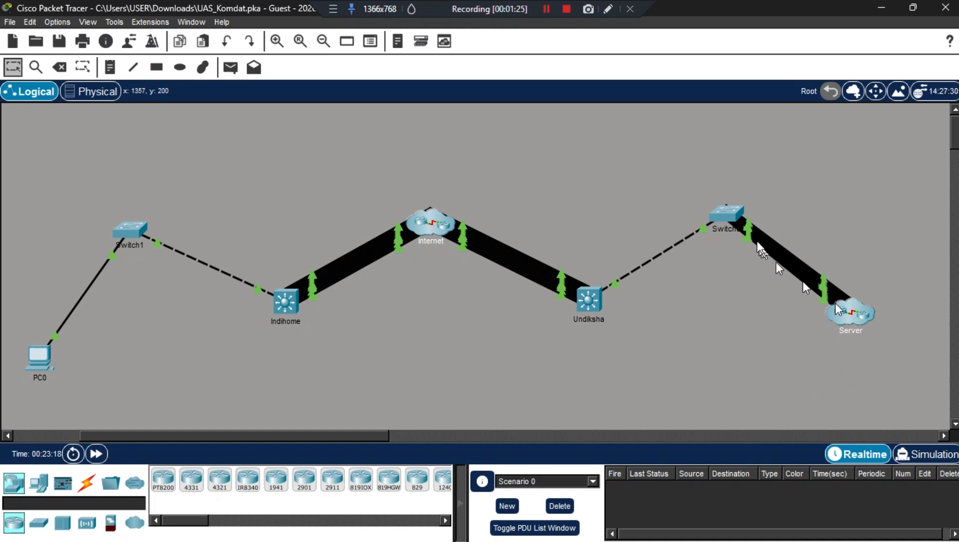
{"action": "mouse_move", "coordinate": [729, 215]}
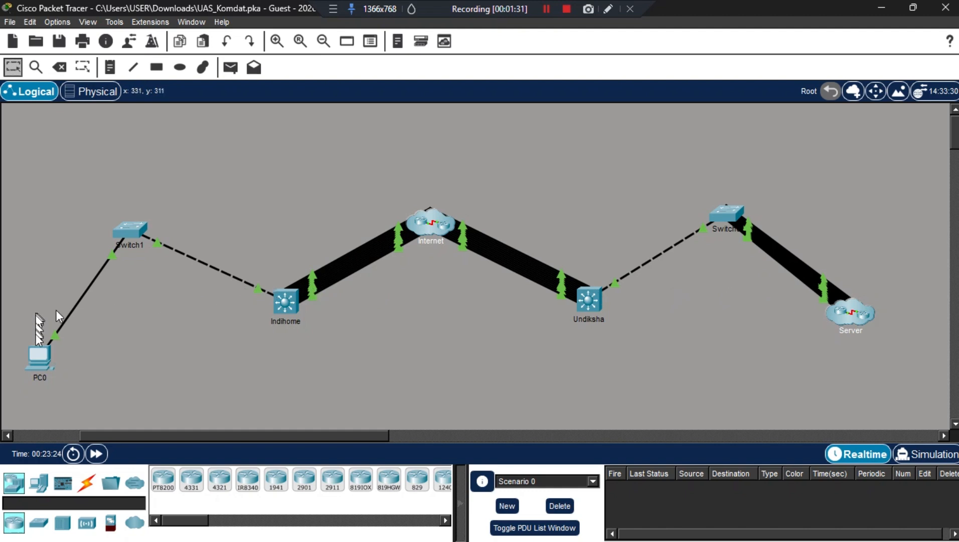
{"action": "left_click", "coordinate": [39, 355]}
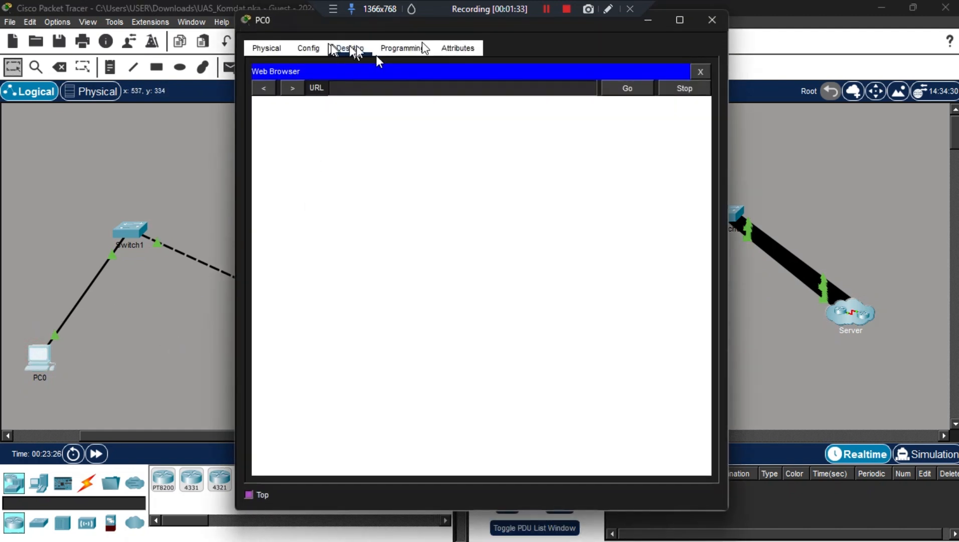
{"action": "left_click", "coordinate": [642, 23]}
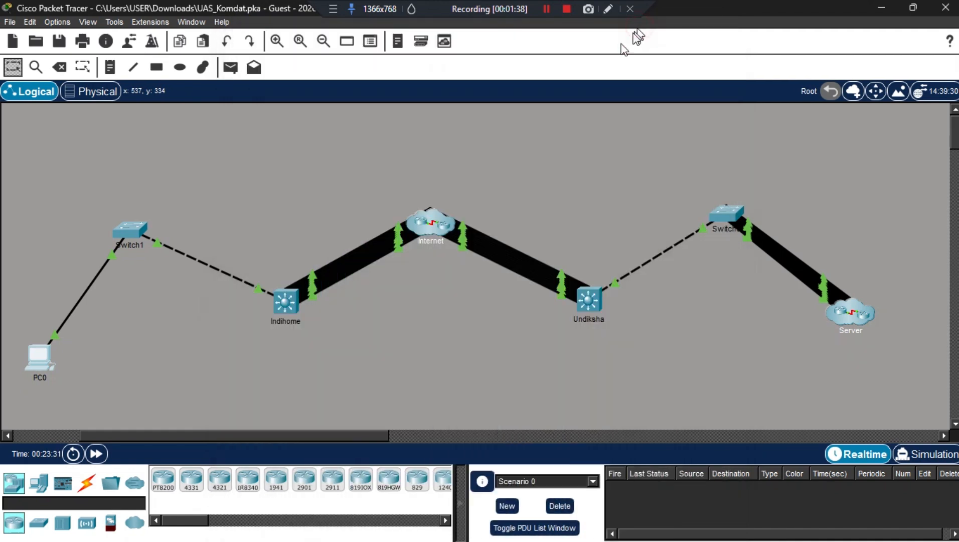
{"action": "left_click", "coordinate": [41, 353]}
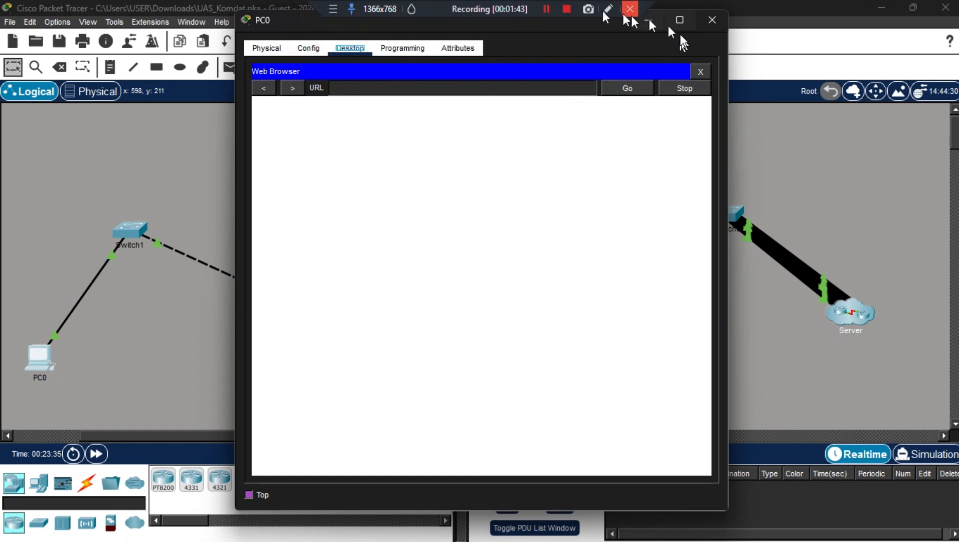
{"action": "left_click", "coordinate": [509, 86]}
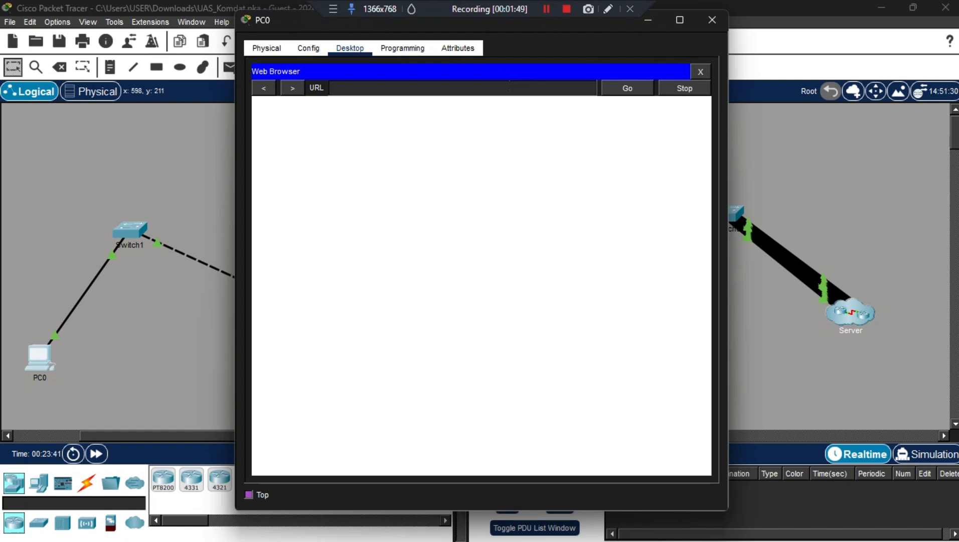
{"action": "type", "text": "https://kelompok5.com"}
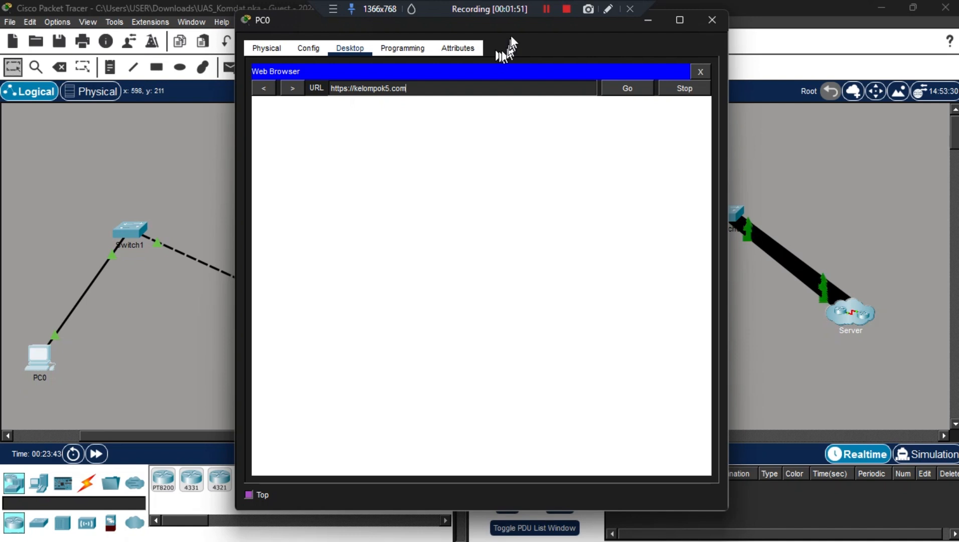
{"action": "left_click", "coordinate": [627, 90]}
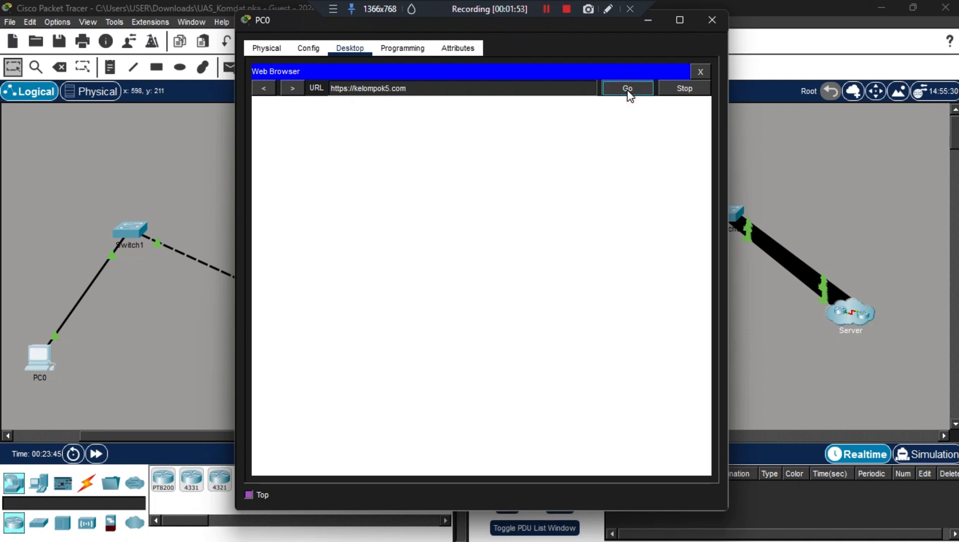
{"action": "left_click", "coordinate": [711, 19]}
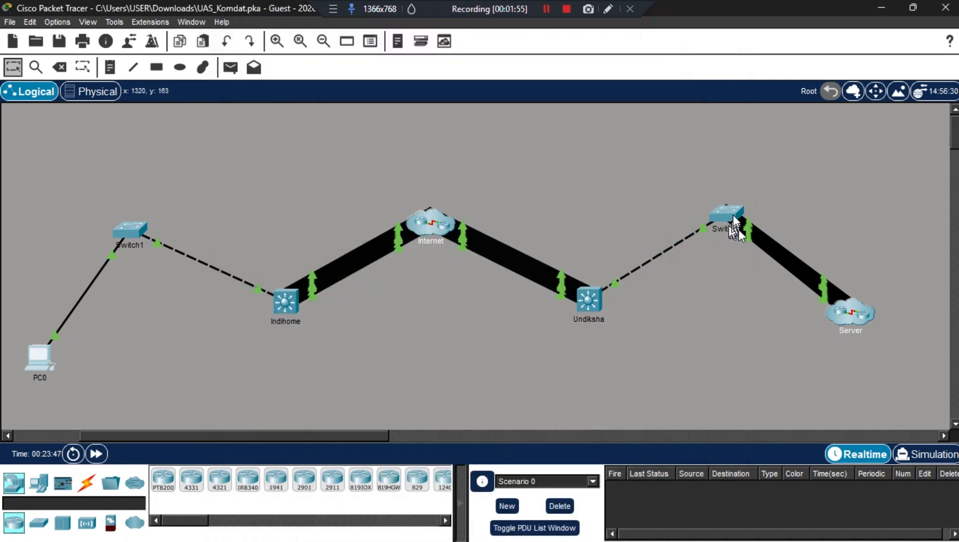
Start playback in Simulation mode and resize the simulation panel and event list columns to show Last Device, At Device and Type
{"action": "left_click", "coordinate": [918, 452]}
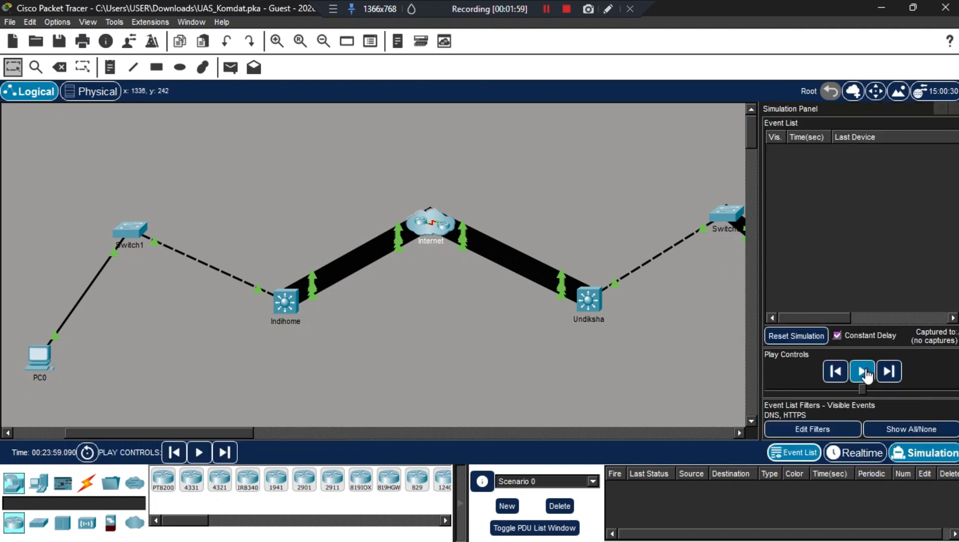
{"action": "left_click", "coordinate": [863, 371]}
{"action": "left_click_drag", "start_coordinate": [759, 254], "coordinate": [606, 250]}
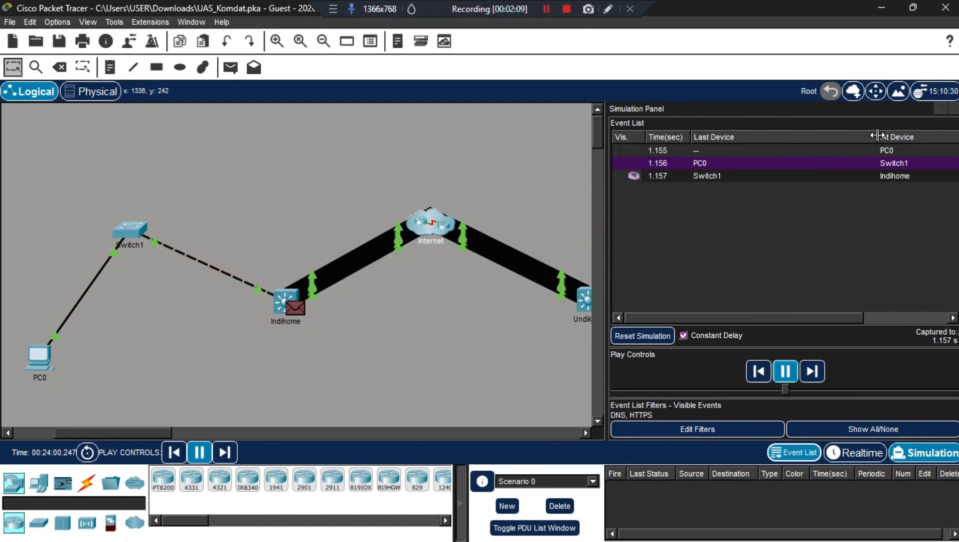
{"action": "left_click_drag", "start_coordinate": [877, 136], "coordinate": [742, 134]}
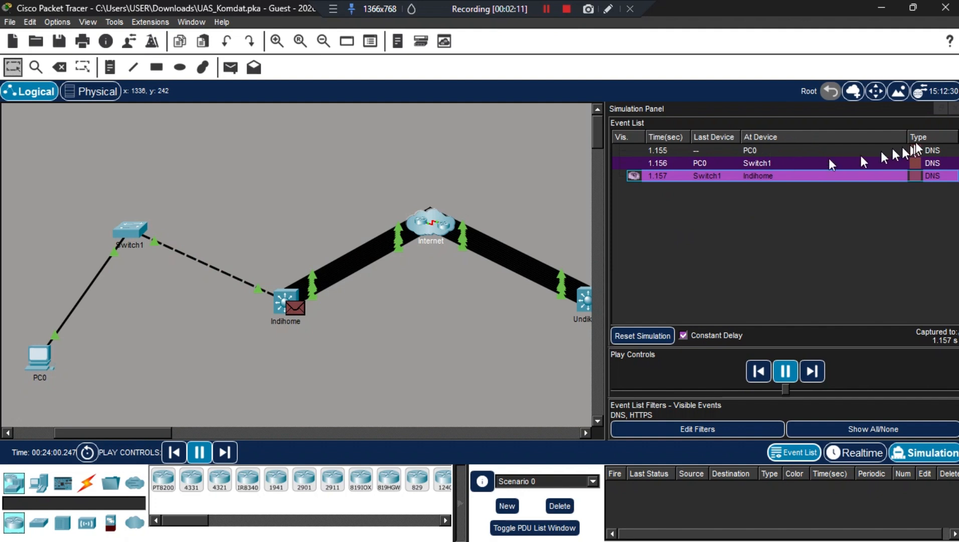
{"action": "left_click_drag", "start_coordinate": [912, 134], "coordinate": [799, 134]}
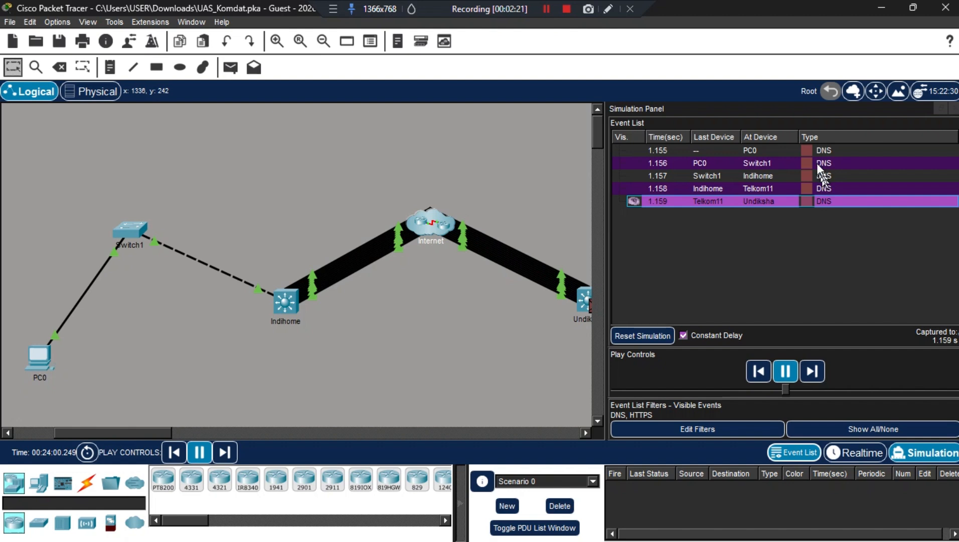
Inspect the OSI model details of the first DNS event at PC0, then close the PDU information
{"action": "left_click", "coordinate": [807, 152]}
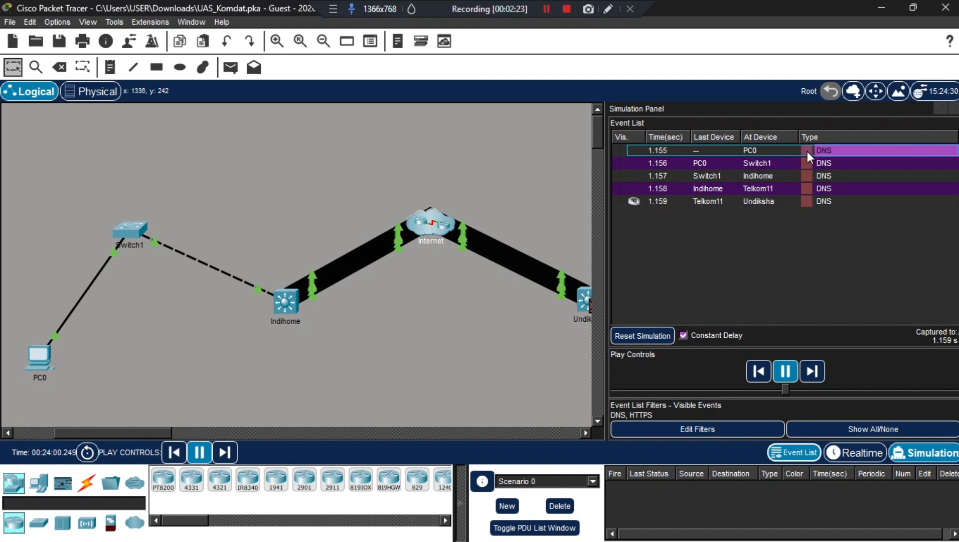
{"action": "left_click", "coordinate": [807, 151]}
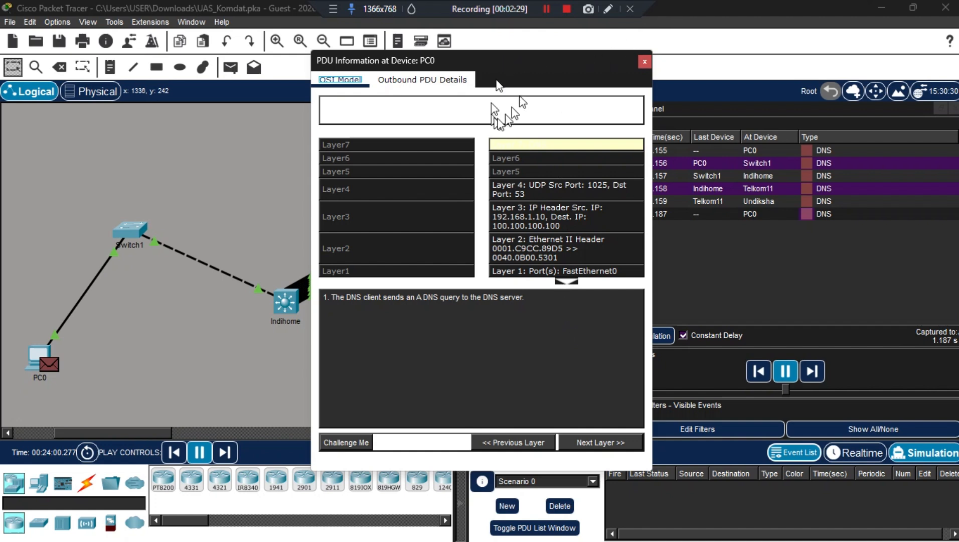
{"action": "left_click_drag", "start_coordinate": [515, 58], "coordinate": [727, 43]}
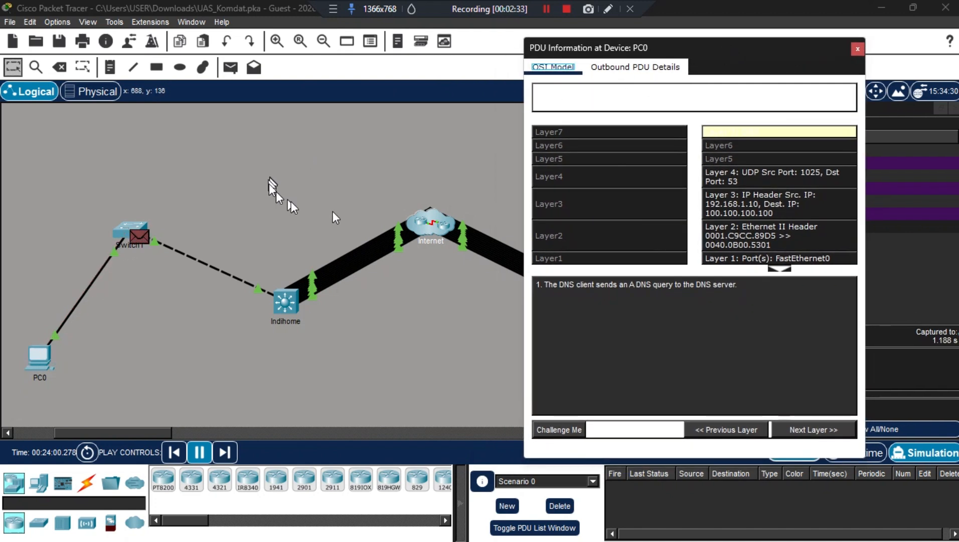
{"action": "left_click", "coordinate": [858, 48]}
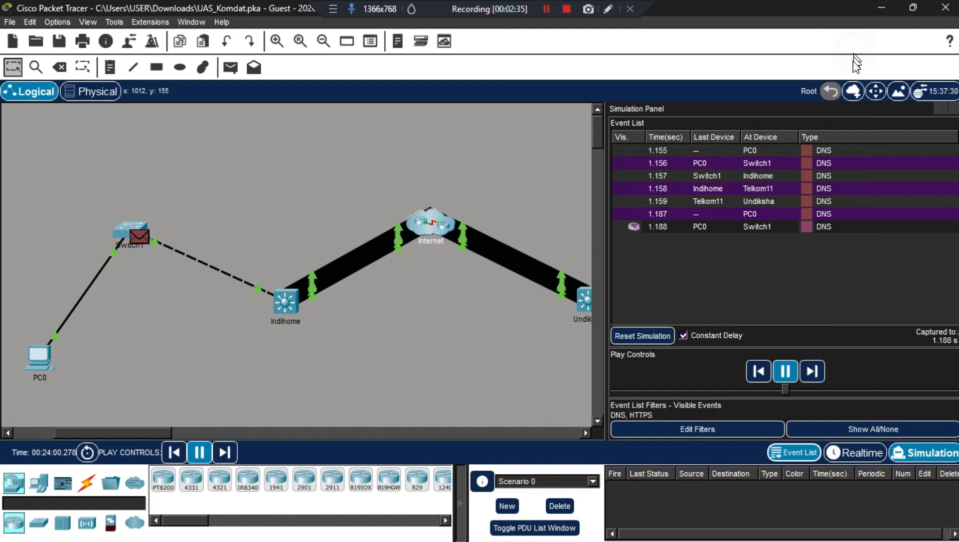
Inspect the OSI model details of the first DNS event at Switch1 and close them
{"action": "left_click", "coordinate": [806, 164]}
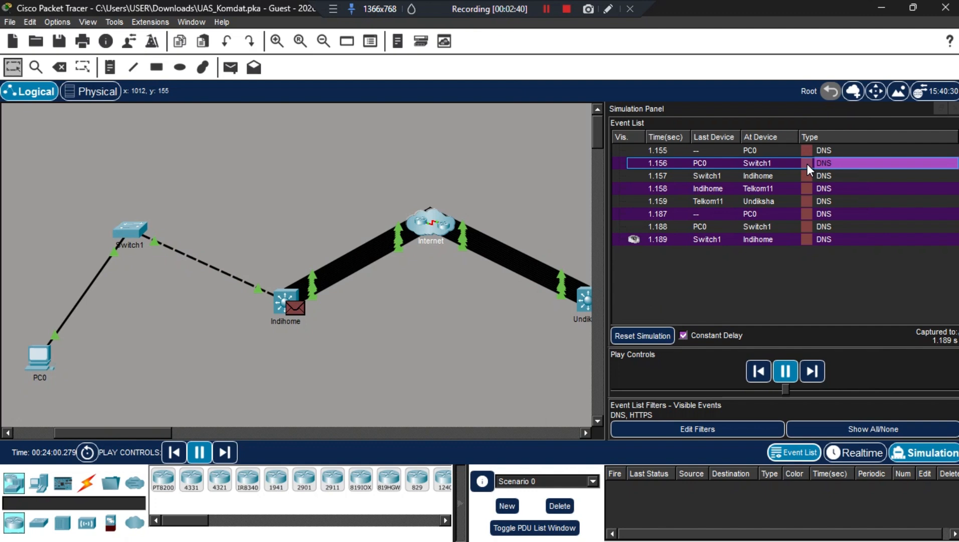
{"action": "left_click", "coordinate": [807, 163]}
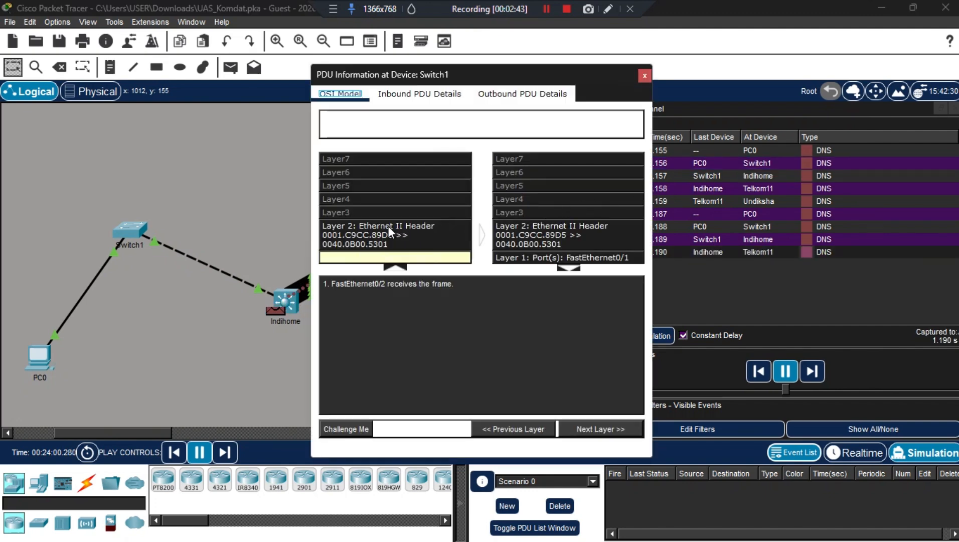
{"action": "left_click", "coordinate": [643, 75]}
Open the PDU details of the first DNS event at Indihome and dock them beside the event list, widening both panels
{"action": "left_click", "coordinate": [812, 177]}
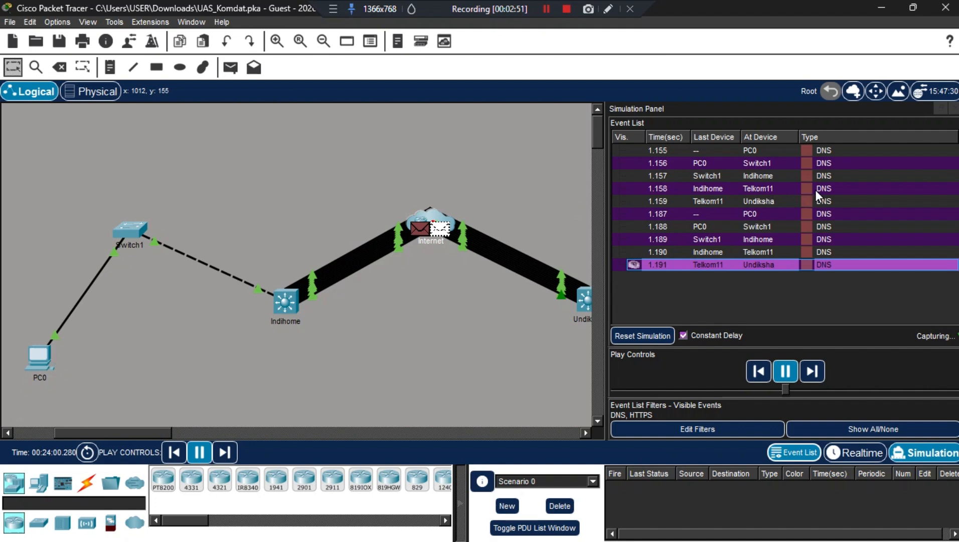
{"action": "left_click", "coordinate": [811, 187]}
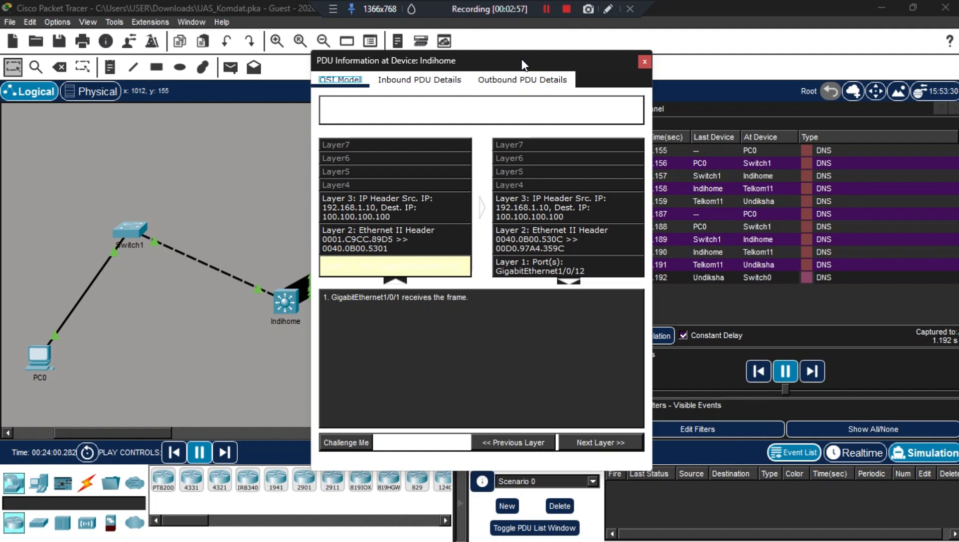
{"action": "left_click_drag", "start_coordinate": [524, 64], "coordinate": [826, 165]}
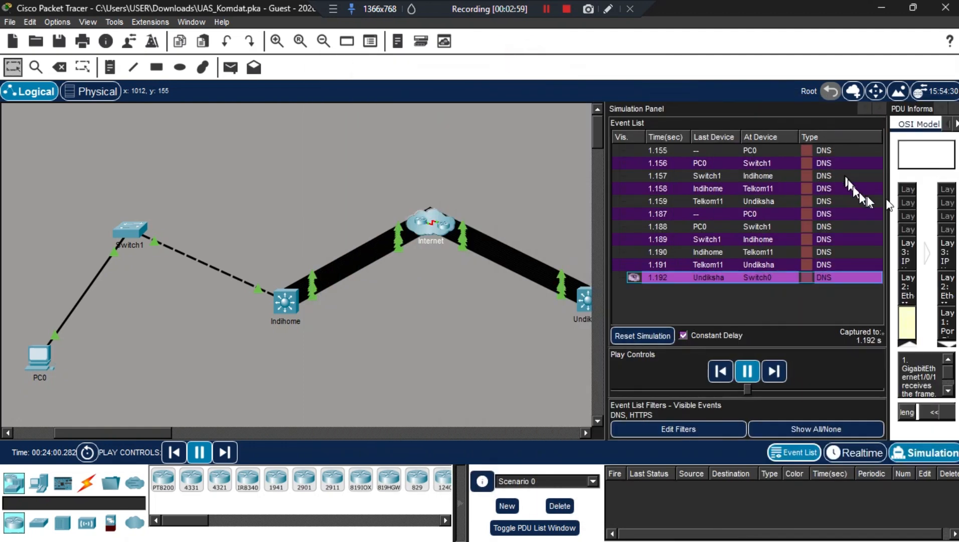
{"action": "left_click_drag", "start_coordinate": [887, 205], "coordinate": [856, 200]}
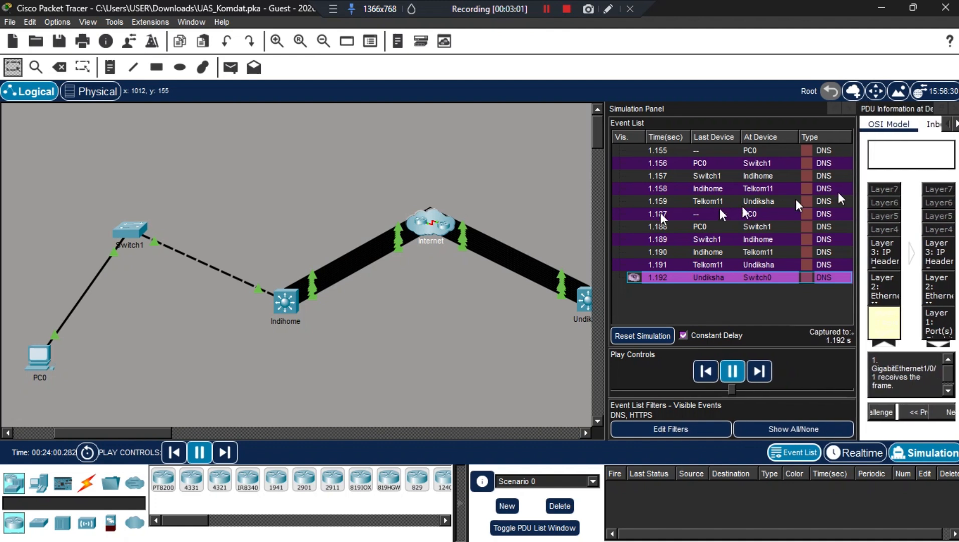
{"action": "left_click_drag", "start_coordinate": [605, 224], "coordinate": [442, 216]}
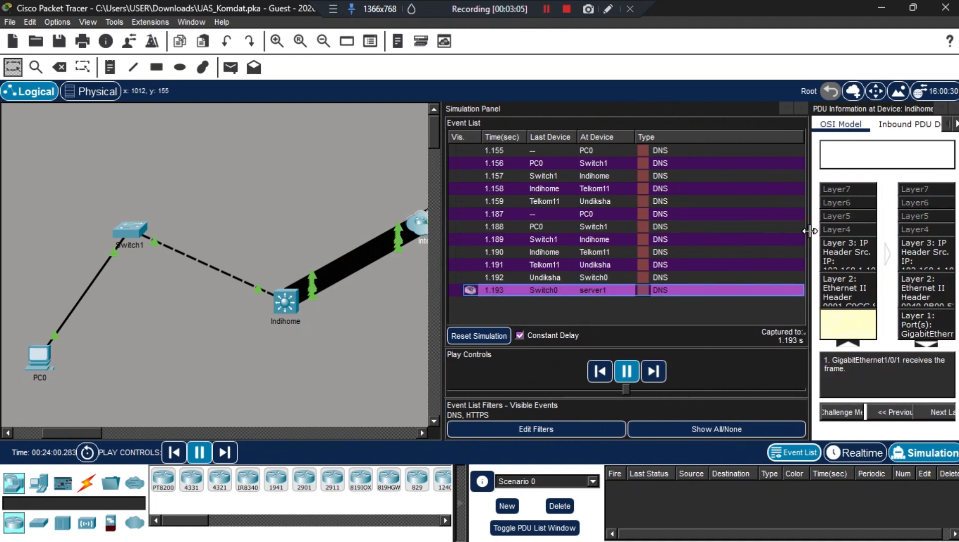
{"action": "left_click_drag", "start_coordinate": [809, 230], "coordinate": [700, 215]}
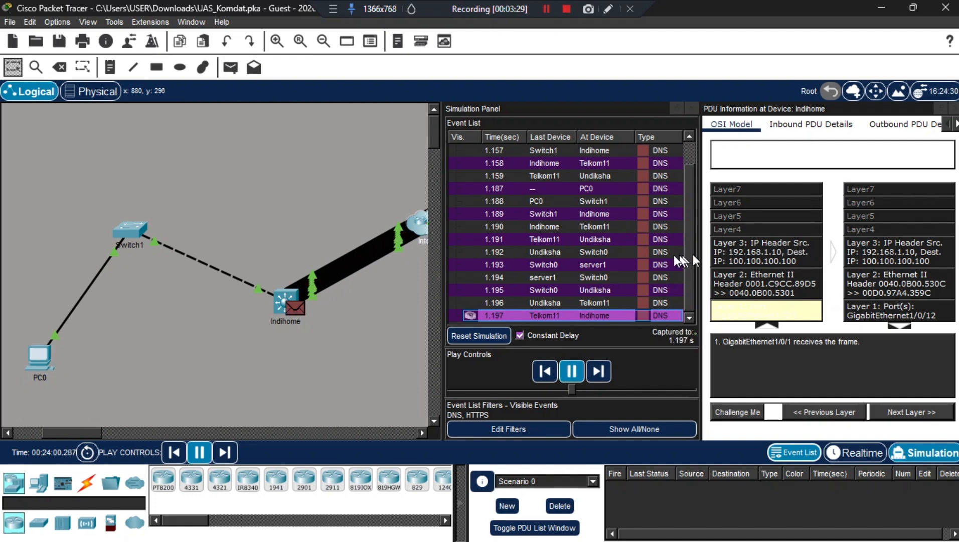
Examine the OSI layer details of the DNS events along the route from Telkom11 to server1 and back to PC0
{"action": "left_click", "coordinate": [602, 163]}
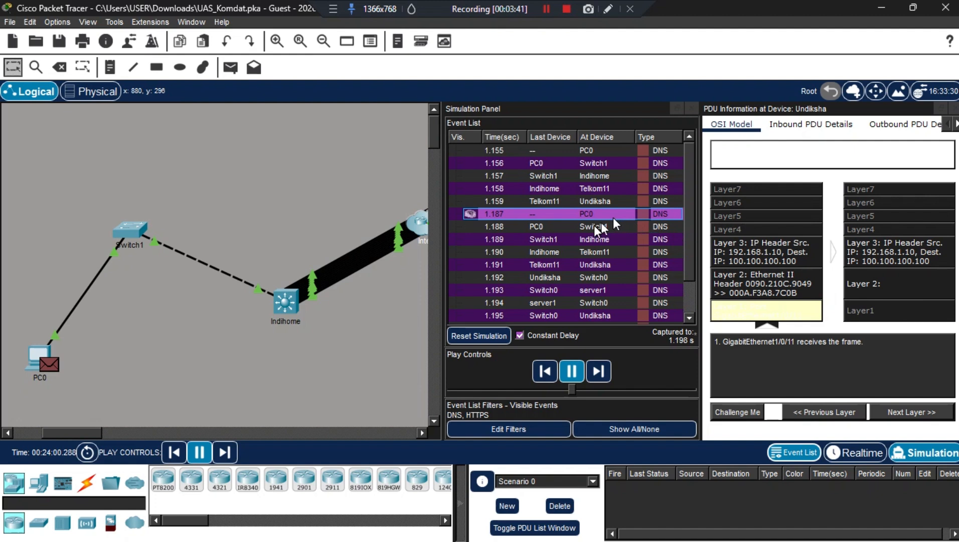
{"action": "left_click", "coordinate": [600, 290]}
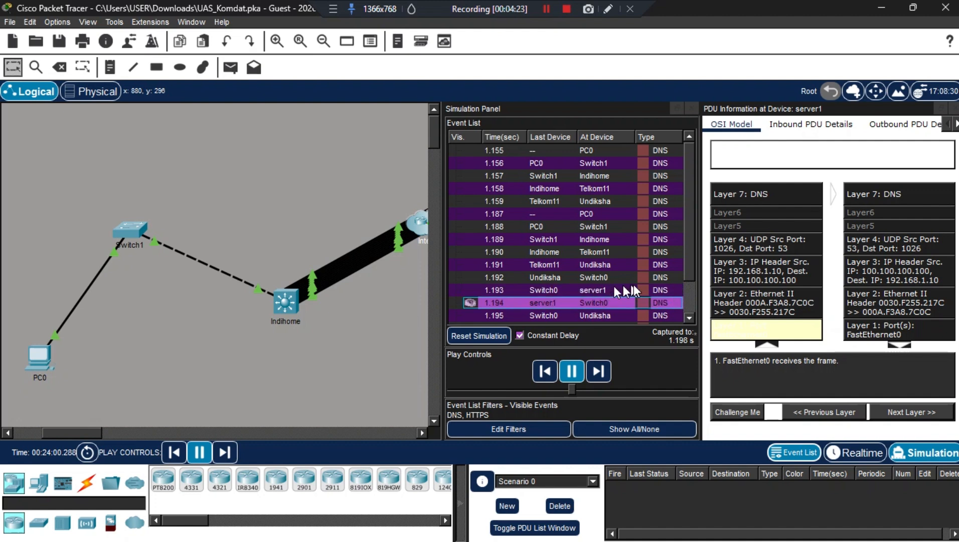
{"action": "scroll", "coordinate": [622, 290], "scroll_direction": "down", "scroll_amount": 1}
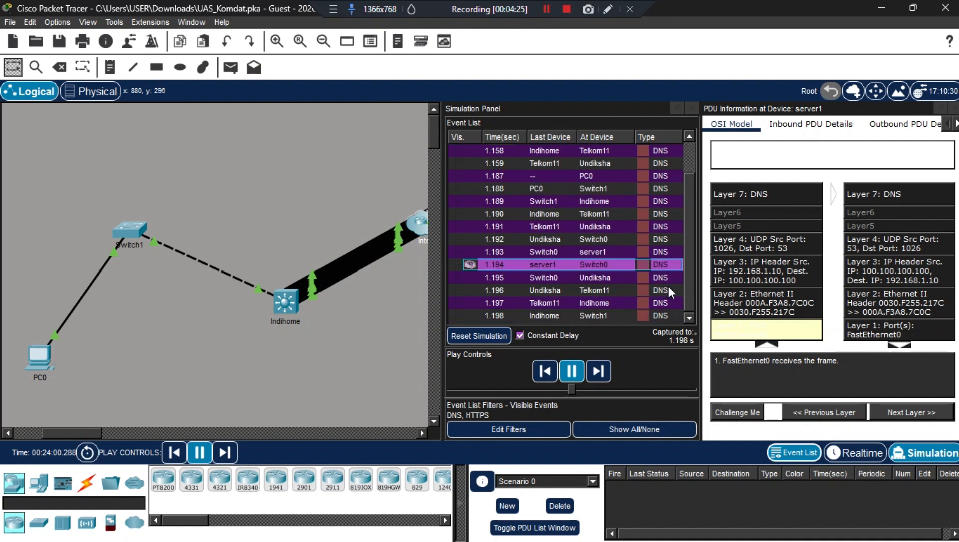
{"action": "scroll", "coordinate": [664, 283], "scroll_direction": "up", "scroll_amount": 1}
{"action": "scroll", "coordinate": [664, 283], "scroll_direction": "down", "scroll_amount": 1}
{"action": "scroll", "coordinate": [664, 283], "scroll_direction": "up", "scroll_amount": 1}
{"action": "scroll", "coordinate": [664, 283], "scroll_direction": "down", "scroll_amount": 1}
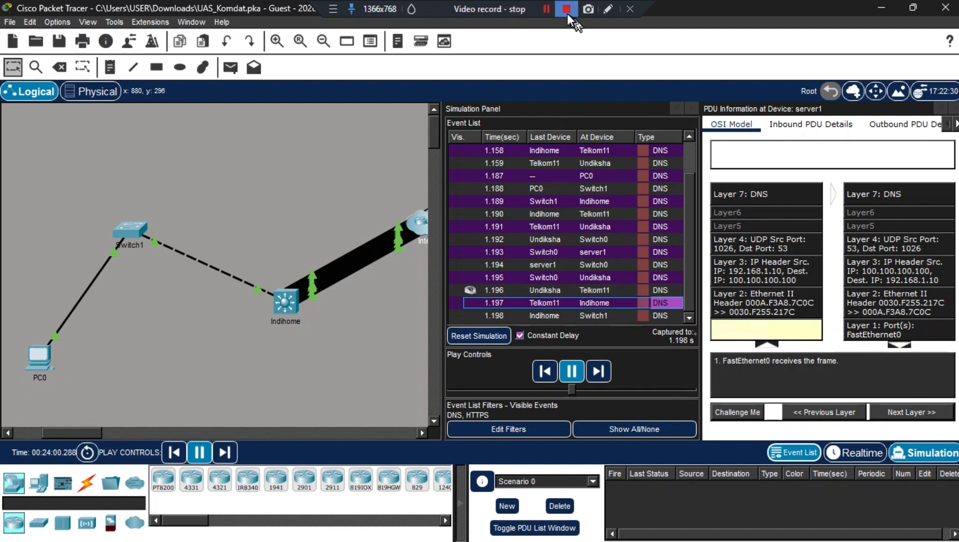
{"action": "left_click", "coordinate": [548, 12]}
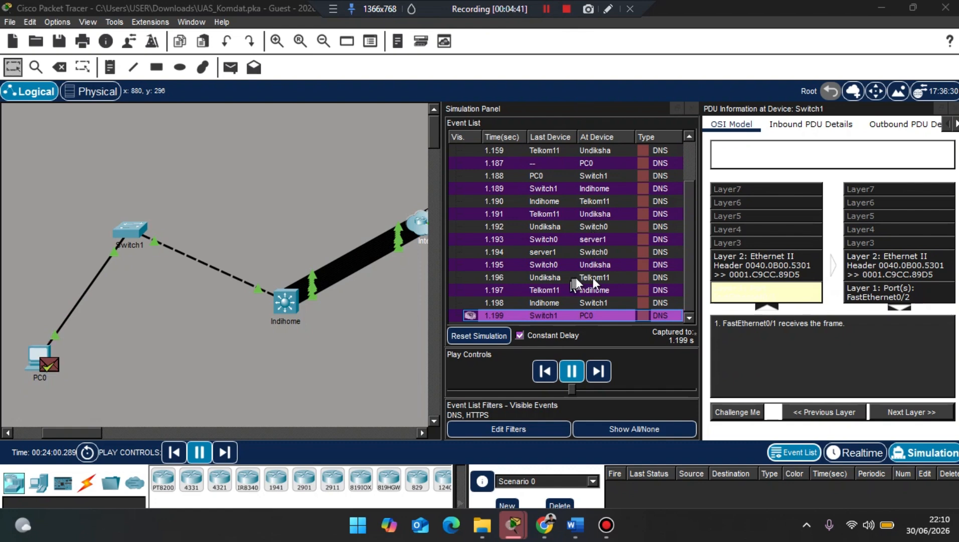
{"action": "scroll", "coordinate": [643, 264], "scroll_direction": "up", "scroll_amount": 1}
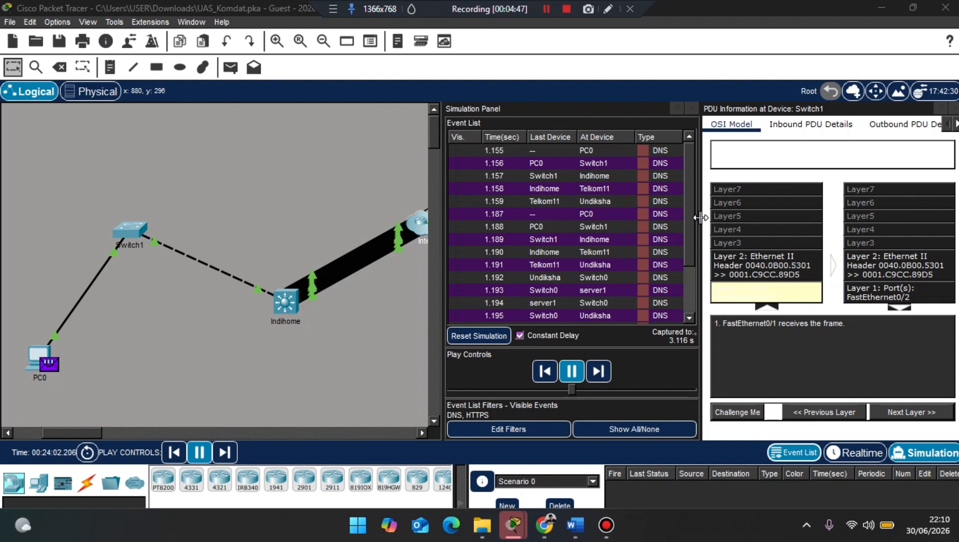
Open the OSI model details of the first HTTPS event at PC0 and widen the PDU information panel for reading
{"action": "left_click_drag", "start_coordinate": [701, 216], "coordinate": [735, 216]}
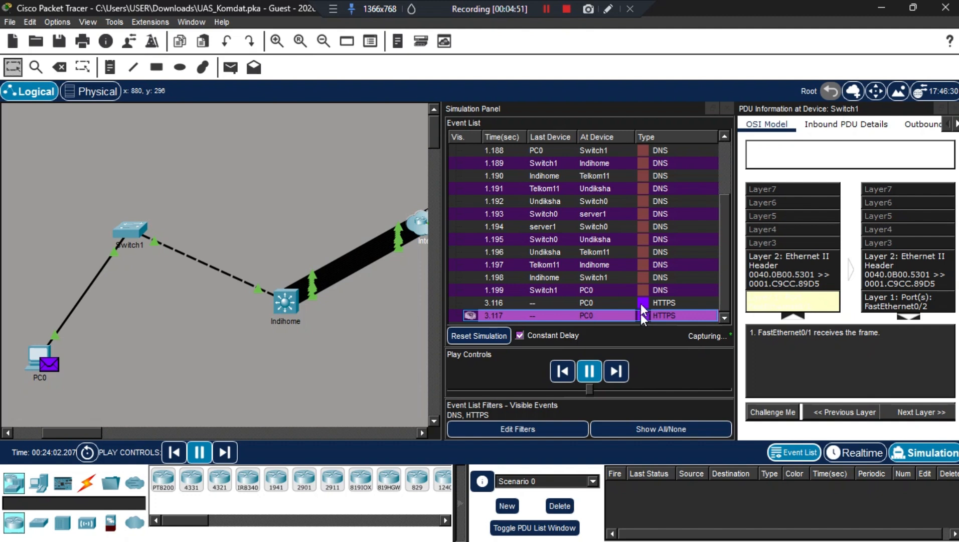
{"action": "left_click", "coordinate": [641, 303]}
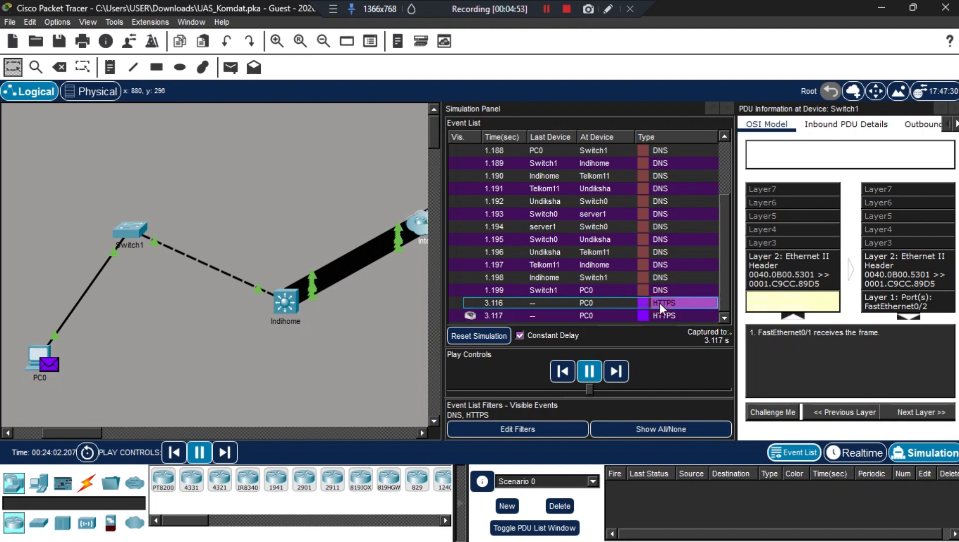
{"action": "left_click", "coordinate": [659, 302]}
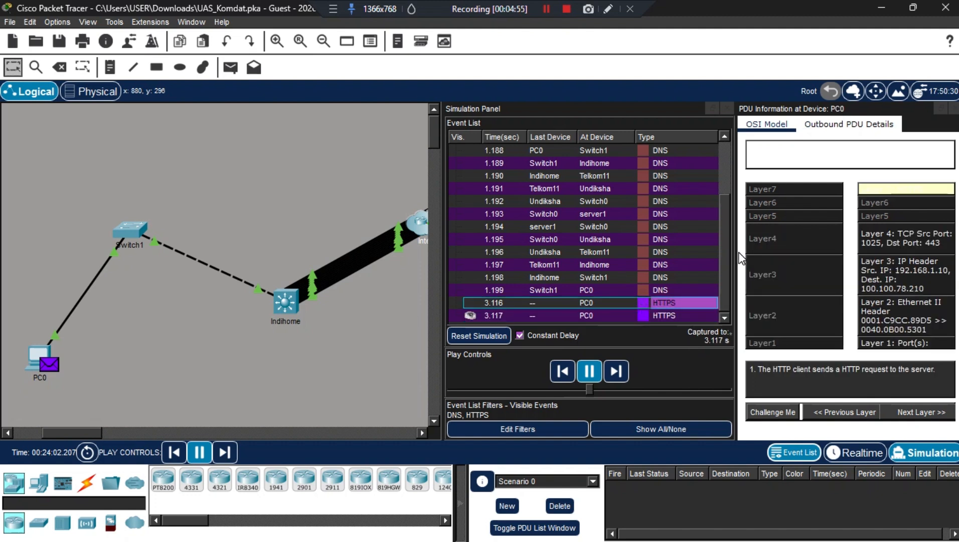
{"action": "left_click_drag", "start_coordinate": [735, 248], "coordinate": [695, 245]}
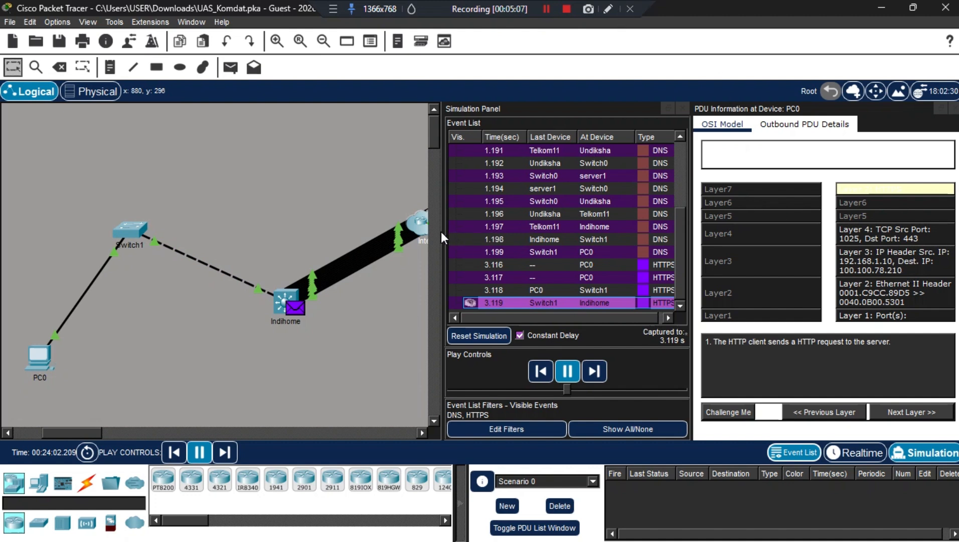
Widen the Simulation Panel and open the OSI model details of the second HTTPS event at PC0
{"action": "left_click_drag", "start_coordinate": [444, 236], "coordinate": [395, 236]}
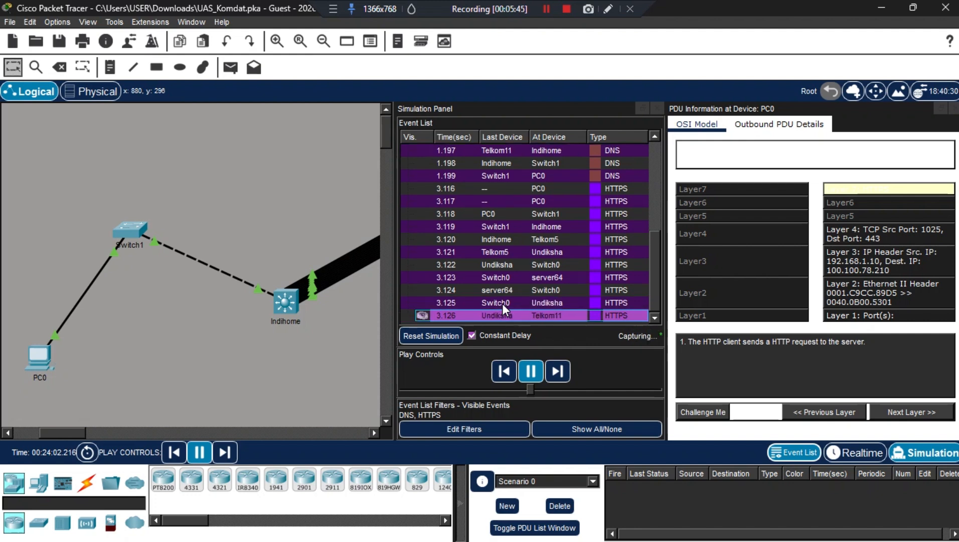
{"action": "left_click", "coordinate": [593, 201]}
{"action": "key", "text": "super+d"}
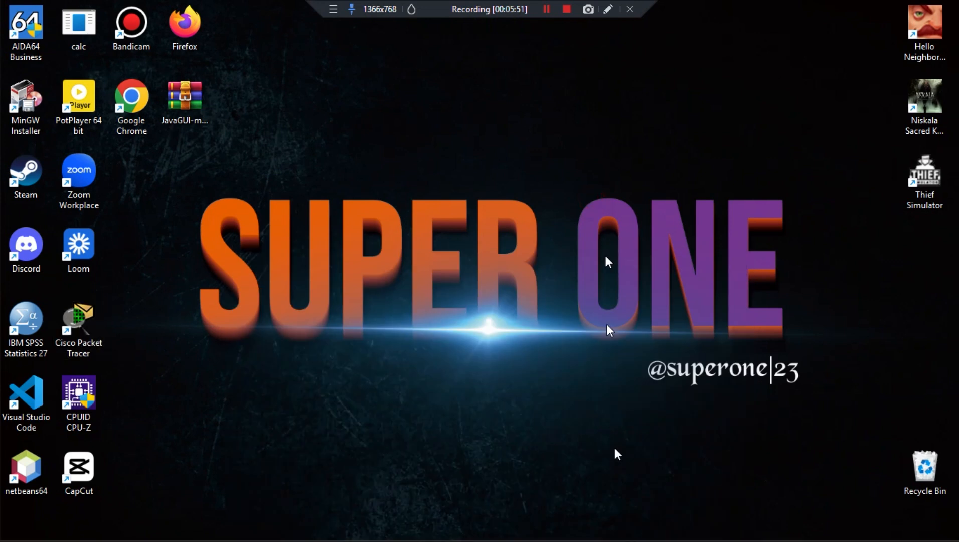
{"action": "mouse_move", "coordinate": [513, 525]}
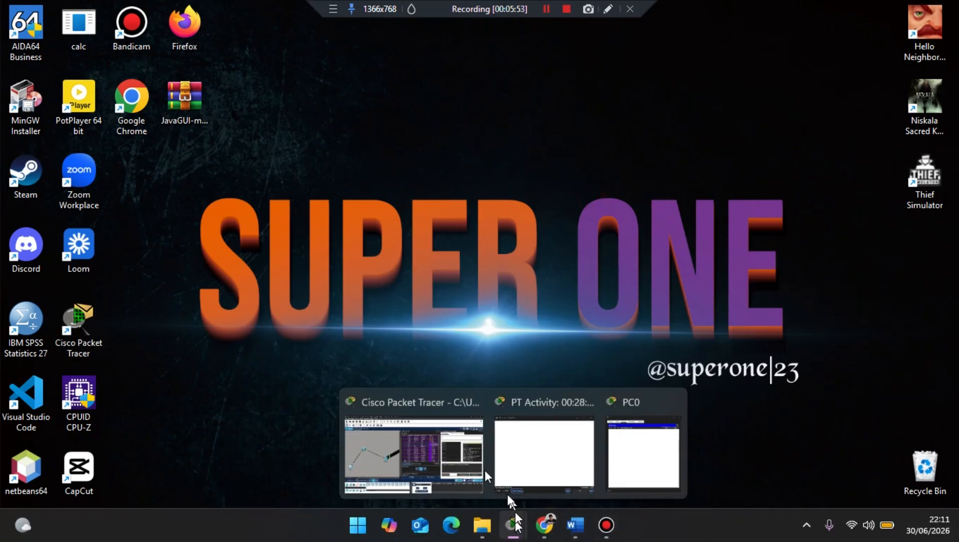
{"action": "left_click", "coordinate": [455, 458]}
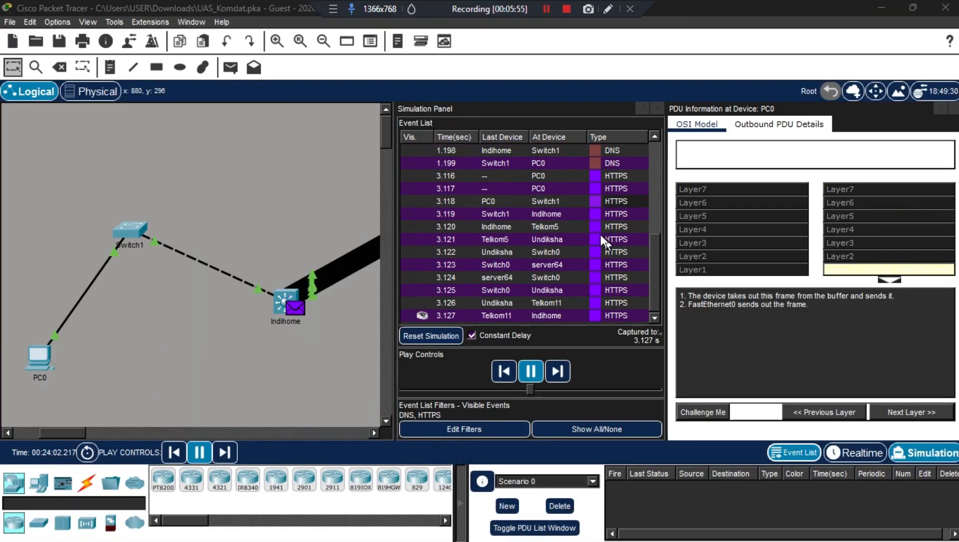
Examine the HTTPS request event at Undiksha in the OSI model and open its outbound PDU details
{"action": "left_click", "coordinate": [597, 203]}
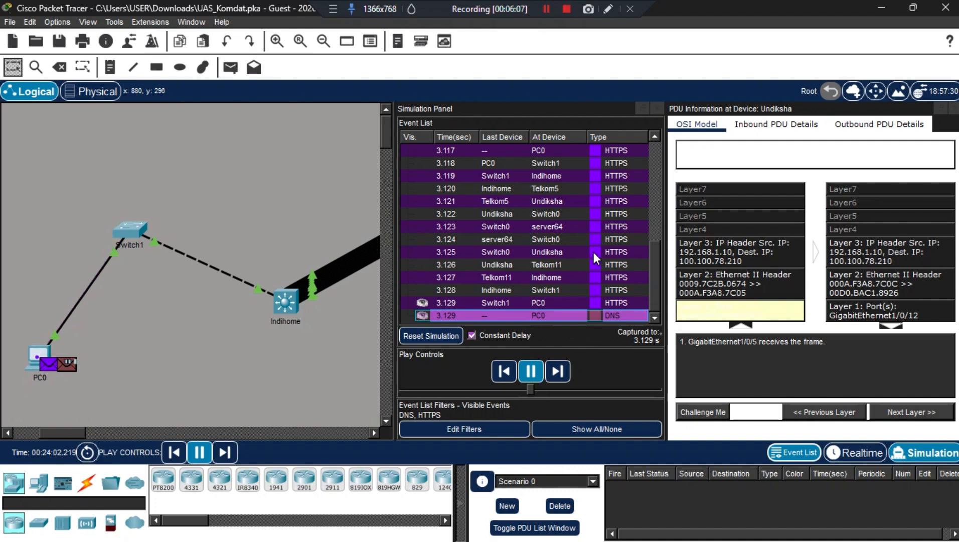
{"action": "scroll", "coordinate": [593, 252], "scroll_direction": "up", "scroll_amount": 4}
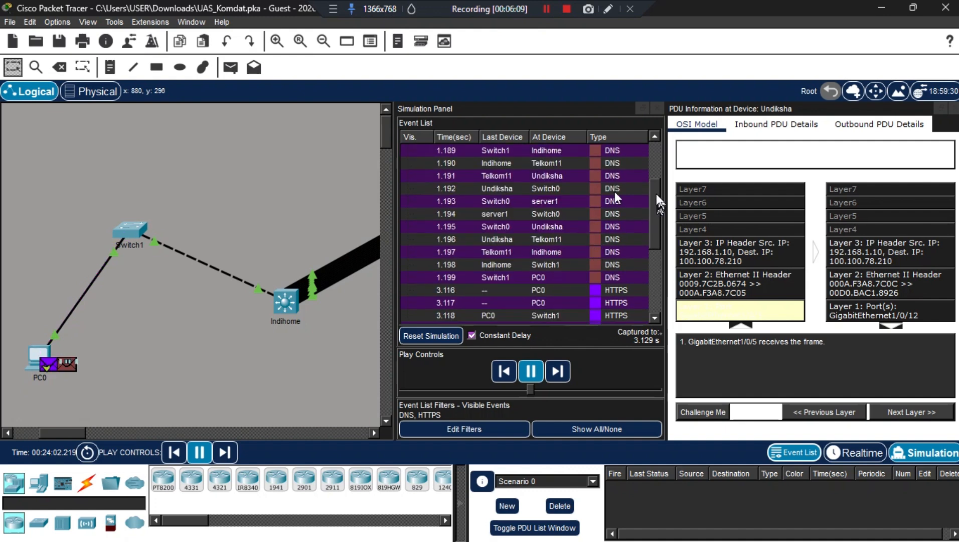
{"action": "scroll", "coordinate": [576, 224], "scroll_direction": "down", "scroll_amount": 4}
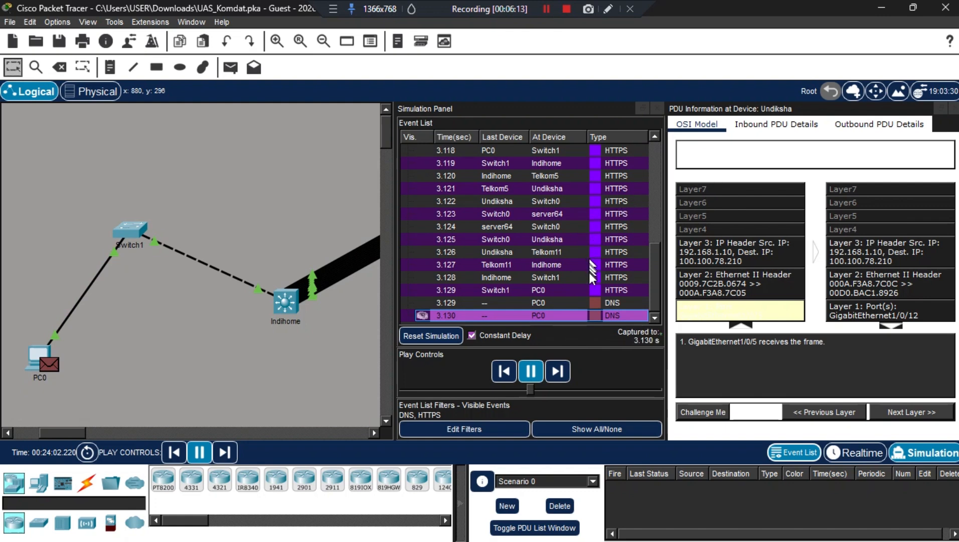
{"action": "left_click", "coordinate": [881, 124]}
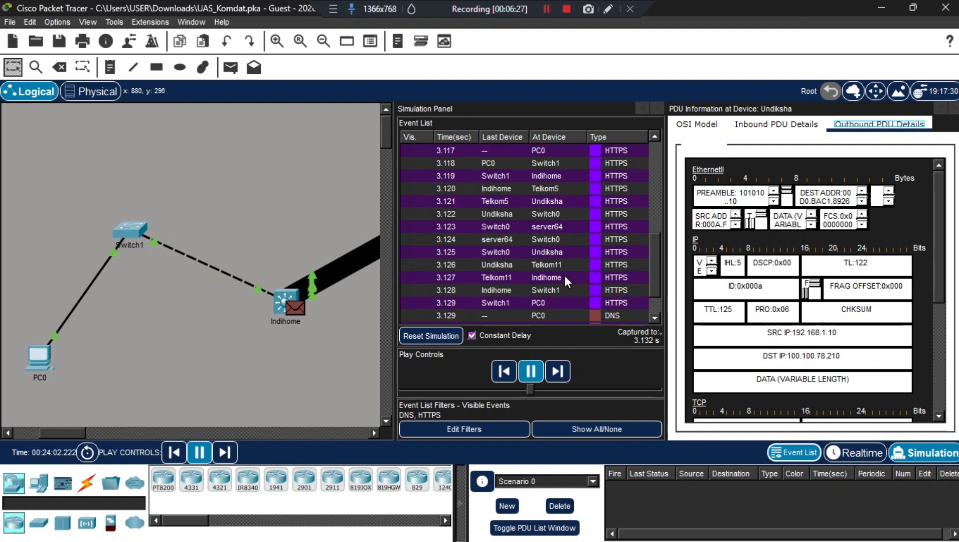
Open the OSI model details of the HTTPS response arriving at PC0 from Switch1
{"action": "scroll", "coordinate": [571, 256], "scroll_direction": "up", "scroll_amount": 2}
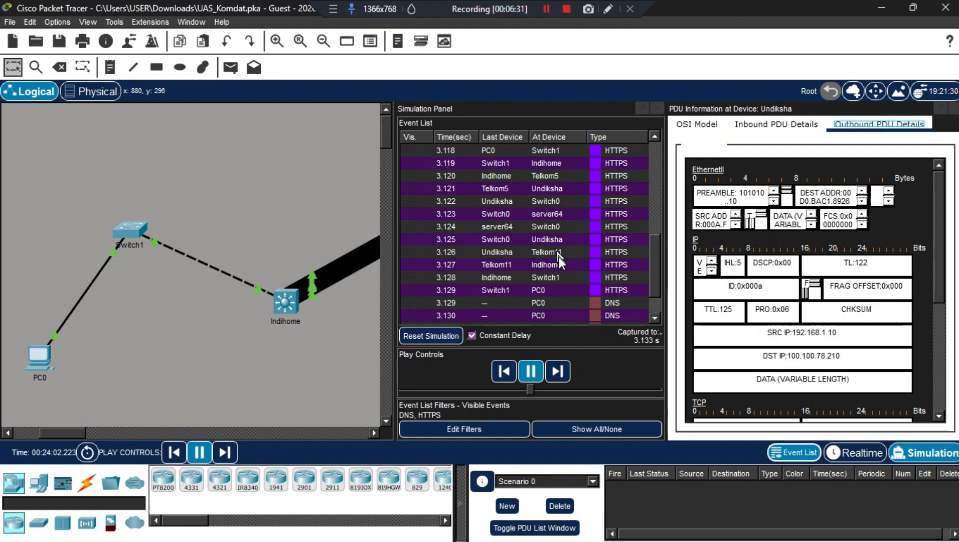
{"action": "left_click", "coordinate": [596, 291]}
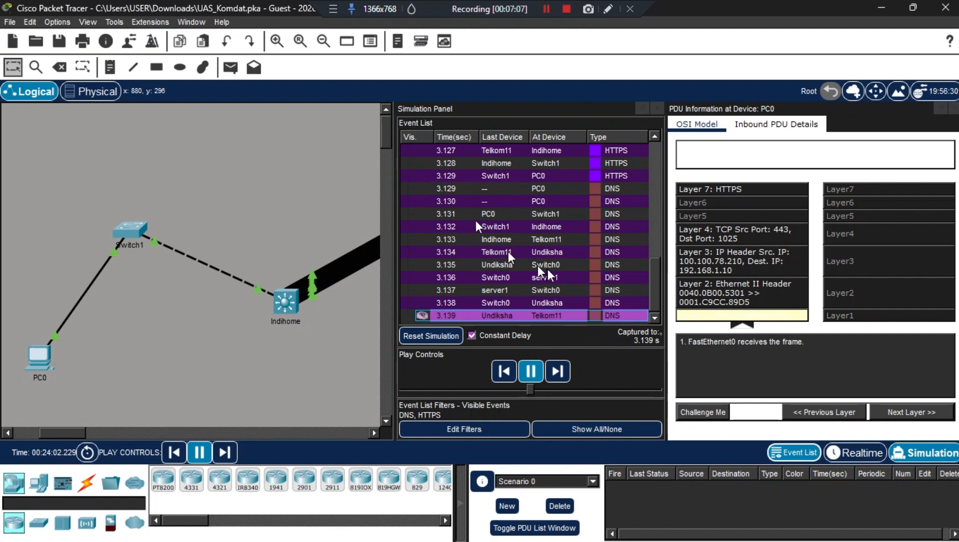
Return to the beginning of the event list and pause the running simulation
{"action": "scroll", "coordinate": [556, 276], "scroll_direction": "up", "scroll_amount": 3}
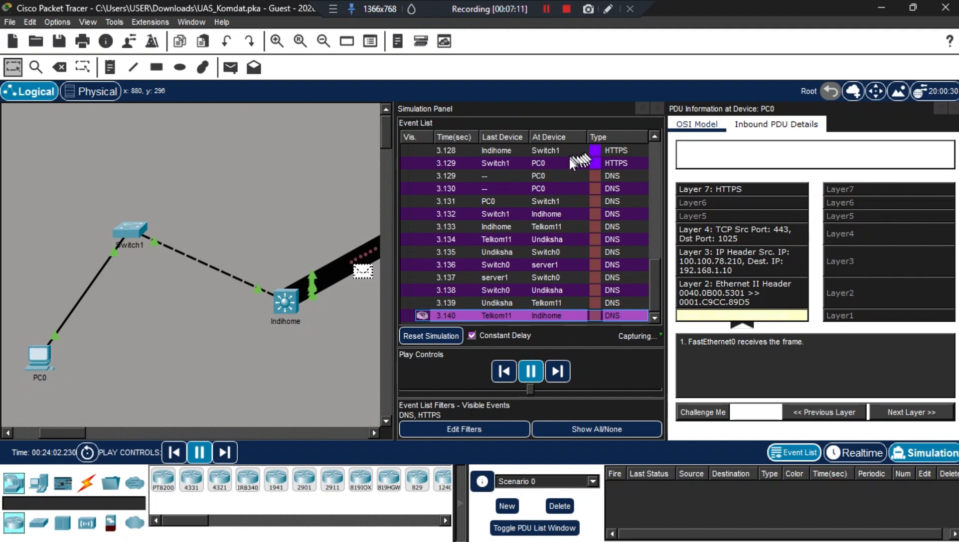
{"action": "scroll", "coordinate": [569, 158], "scroll_direction": "up", "scroll_amount": 10}
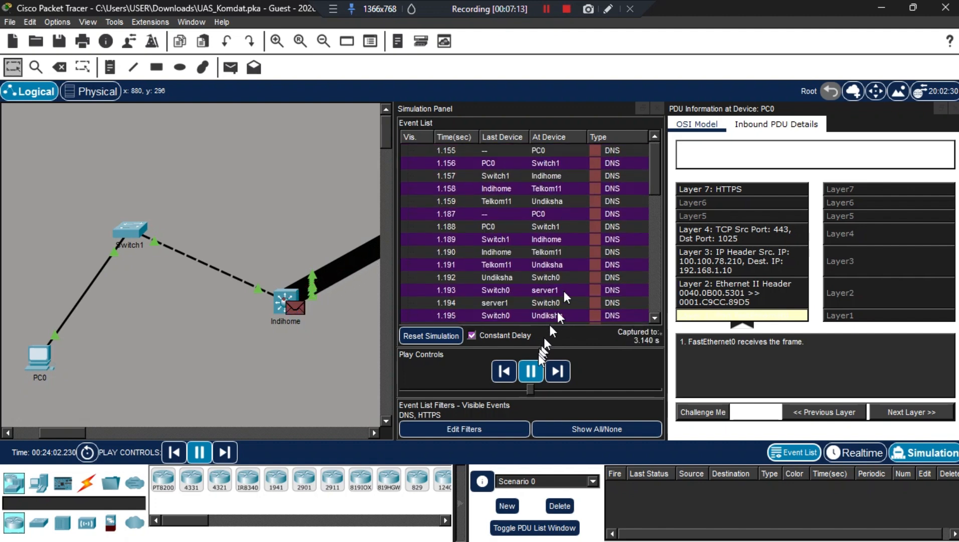
{"action": "left_click", "coordinate": [530, 370]}
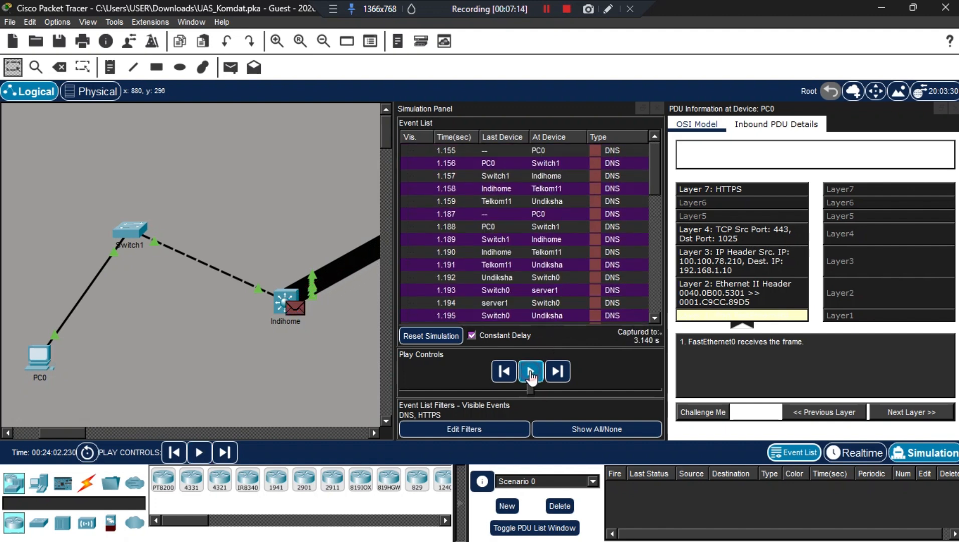
Review the OSI model details of the first DNS events at Switch1 and PC0
{"action": "left_click", "coordinate": [595, 165]}
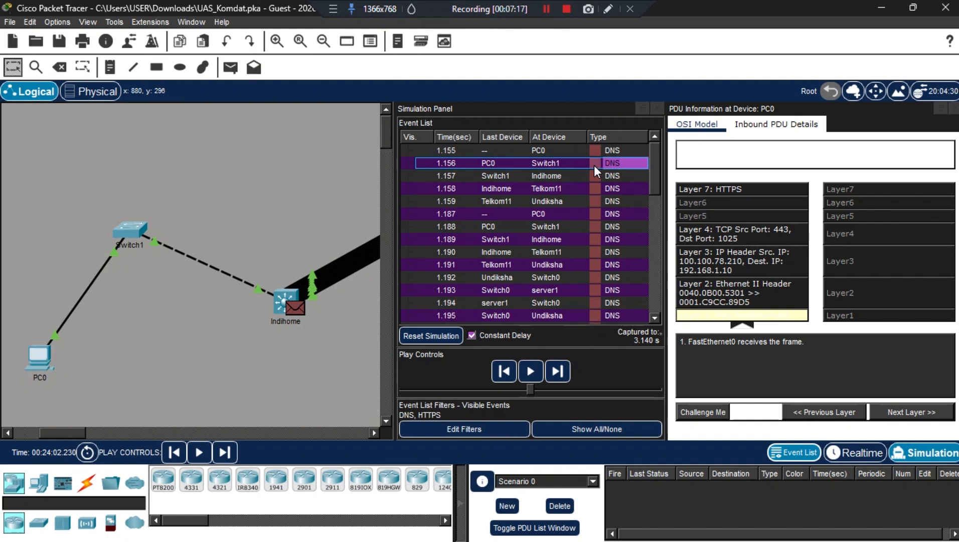
{"action": "left_click", "coordinate": [594, 165]}
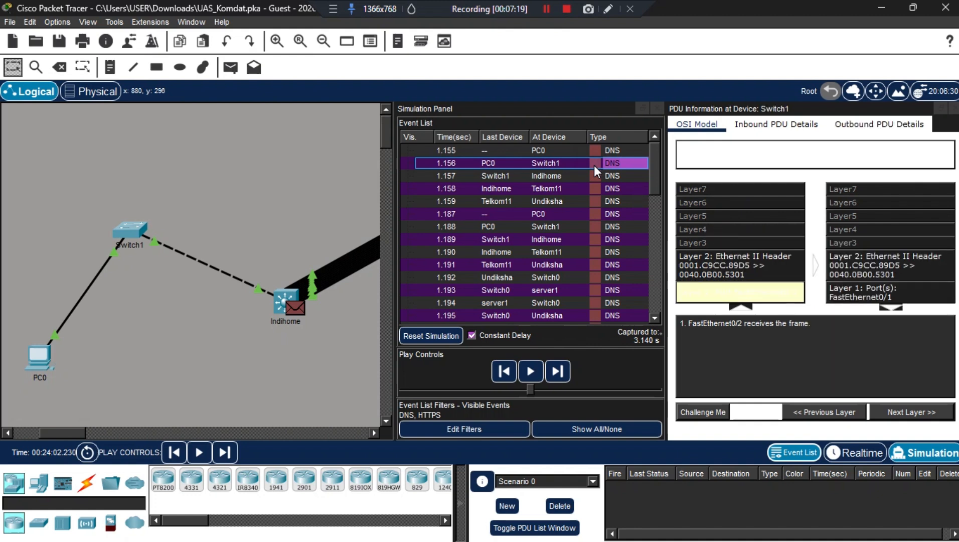
{"action": "left_click", "coordinate": [593, 152]}
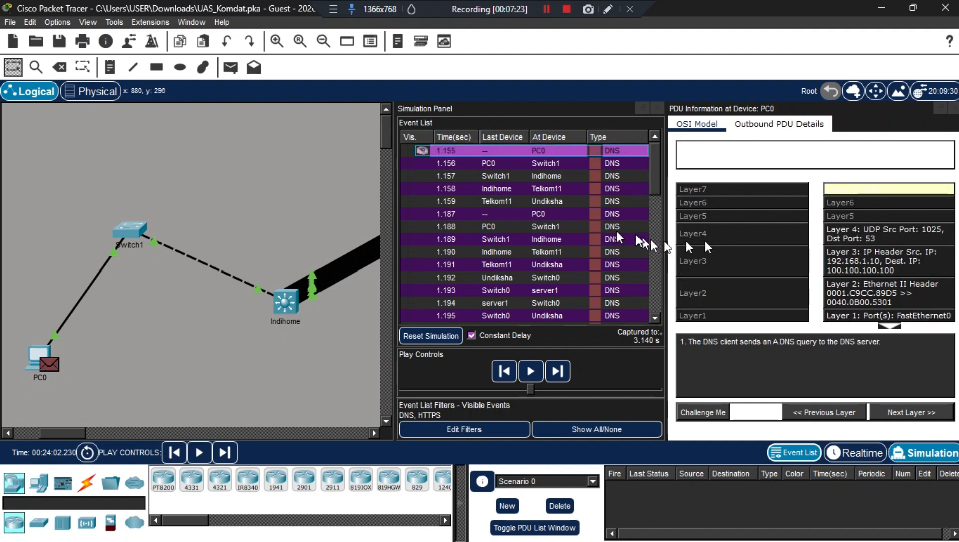
Reopen the OSI model details of the first HTTPS event at PC0 and review the event route to server64 and back
{"action": "scroll", "coordinate": [596, 230], "scroll_direction": "down", "scroll_amount": 4}
{"action": "left_click", "coordinate": [596, 228]}
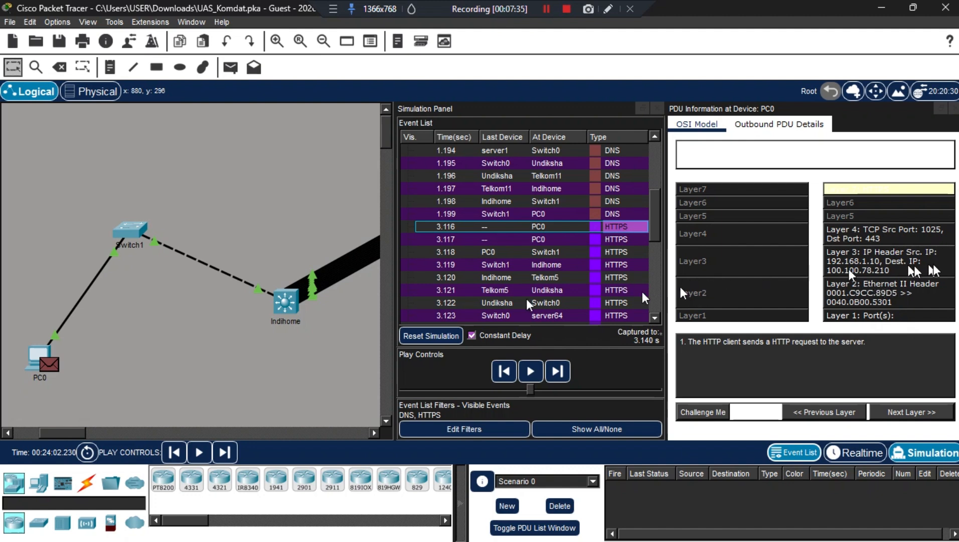
{"action": "scroll", "coordinate": [598, 245], "scroll_direction": "down", "scroll_amount": 6}
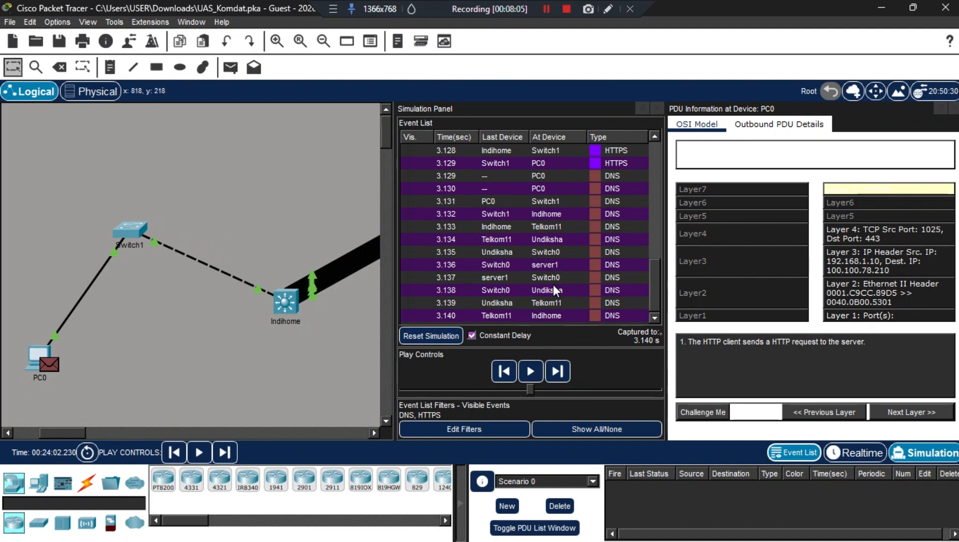
{"action": "scroll", "coordinate": [551, 278], "scroll_direction": "up", "scroll_amount": 3}
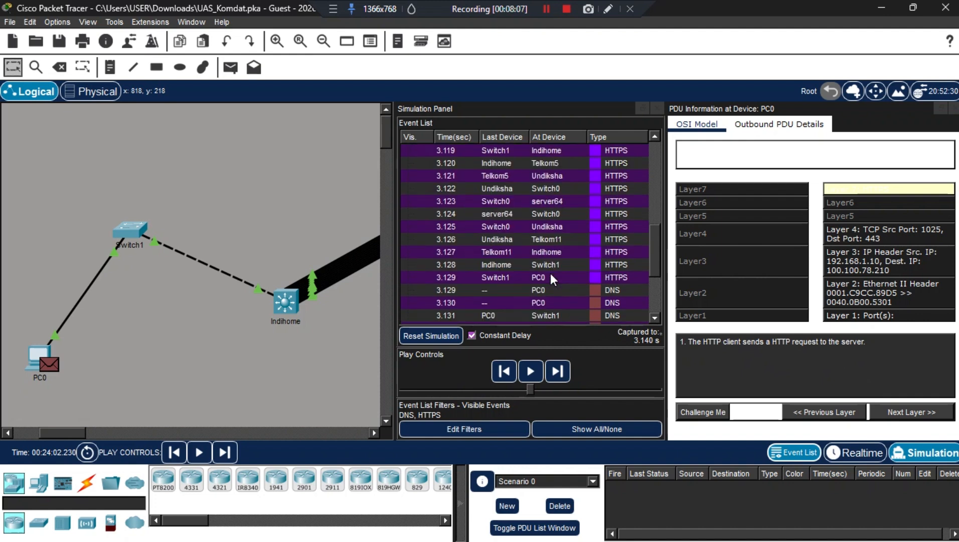